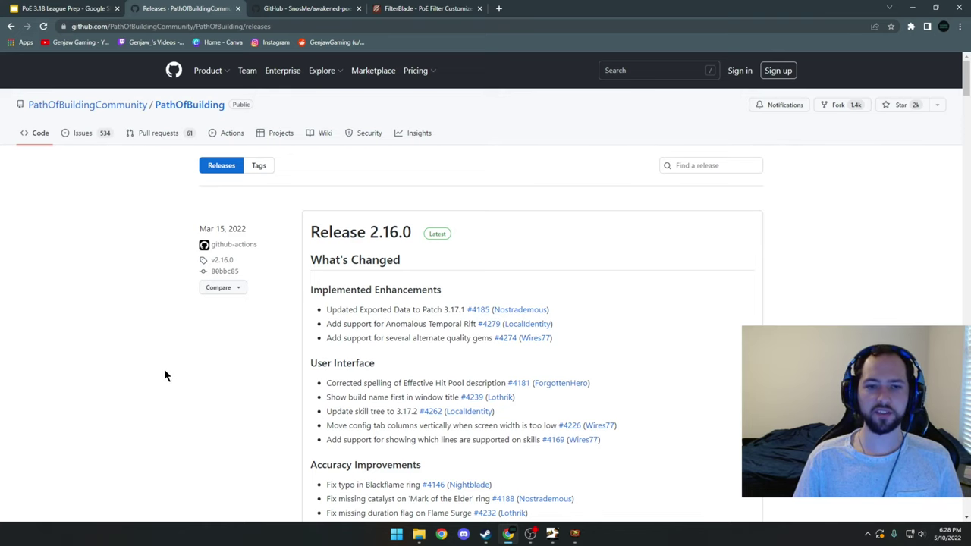
Scroll the Release 2.16.0 notes down to the Assets list with the portable zip and setup exe.
scroll(165, 371, "down", 7)
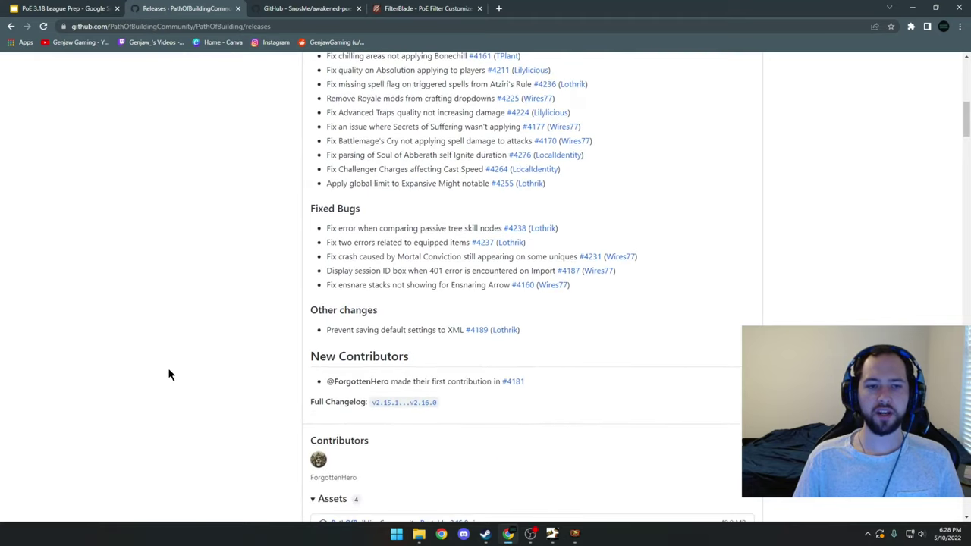
scroll(169, 375, "down", 1)
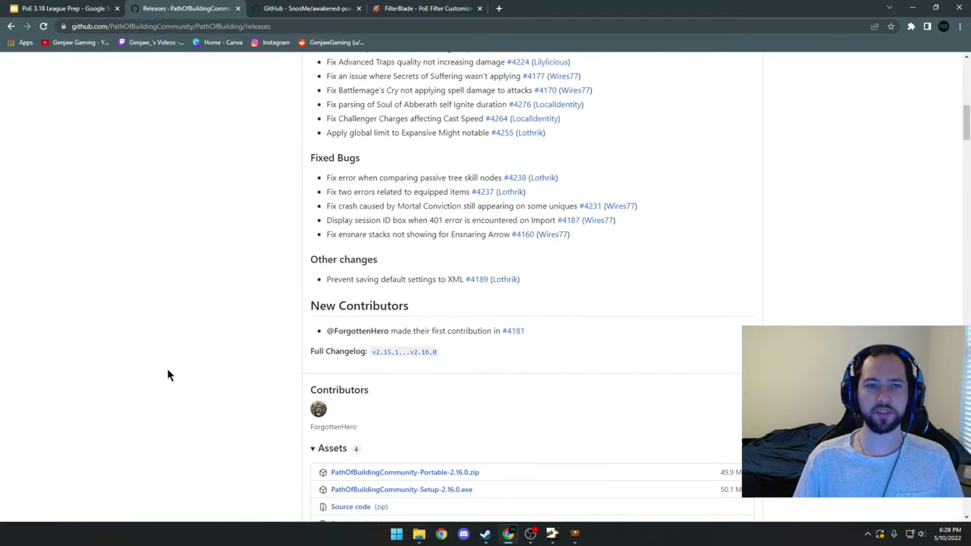
scroll(255, 388, "down", 2)
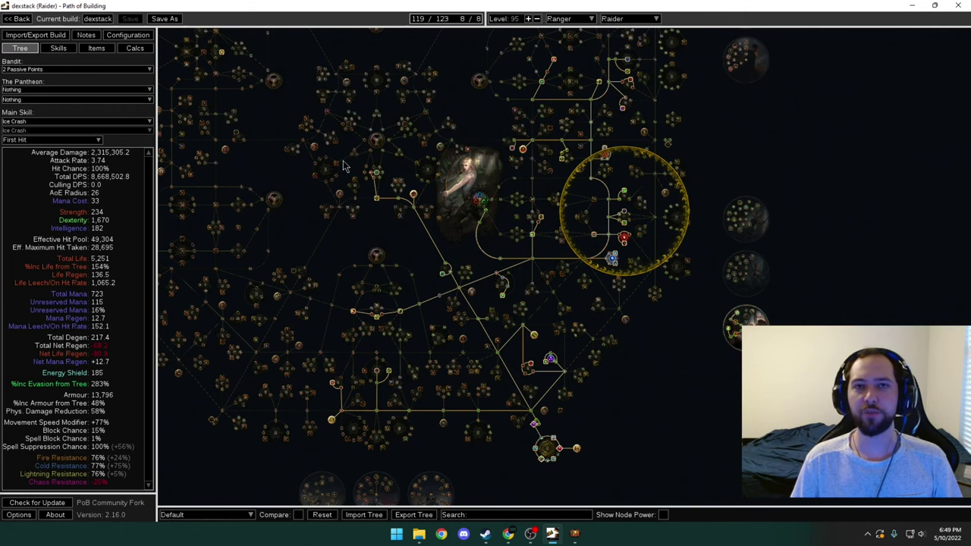
left_click(64, 38)
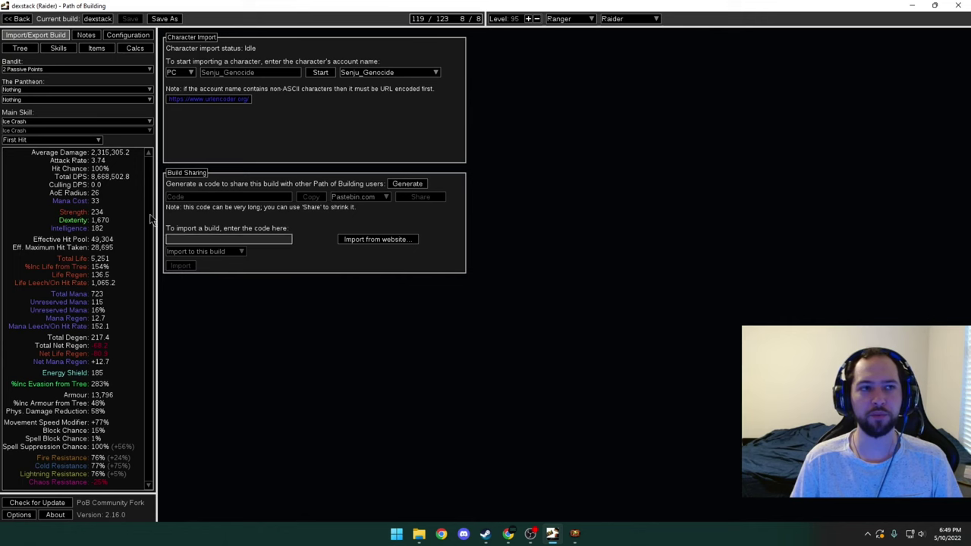
left_click(23, 50)
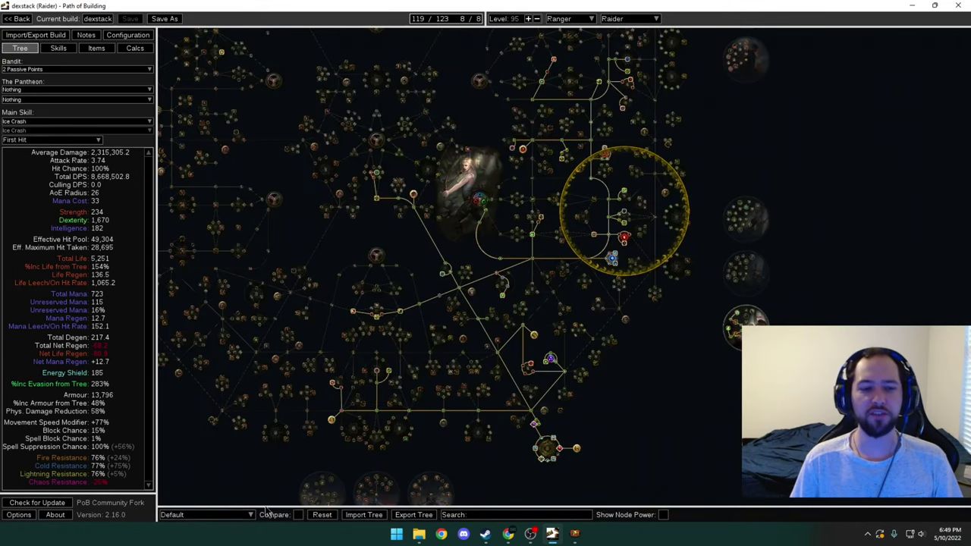
left_click(202, 515)
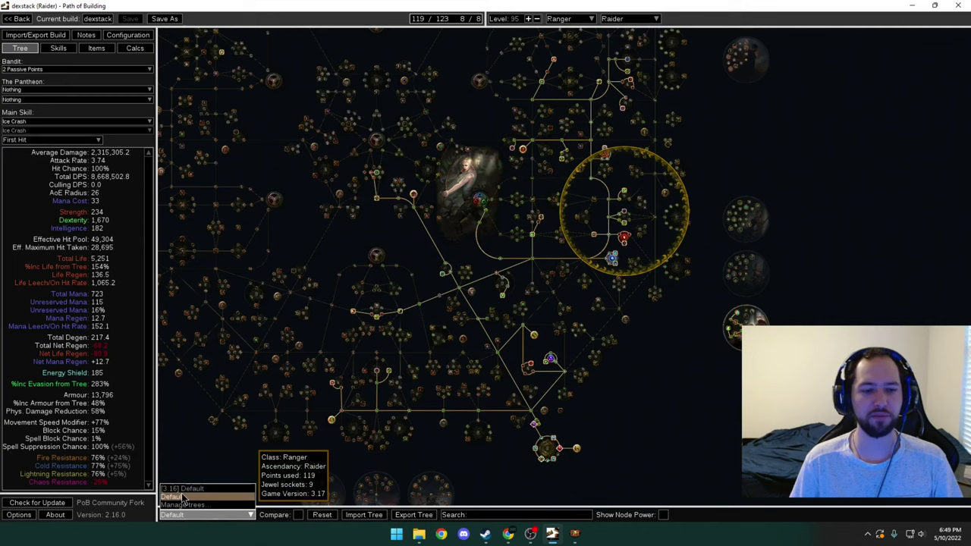
left_click(633, 372)
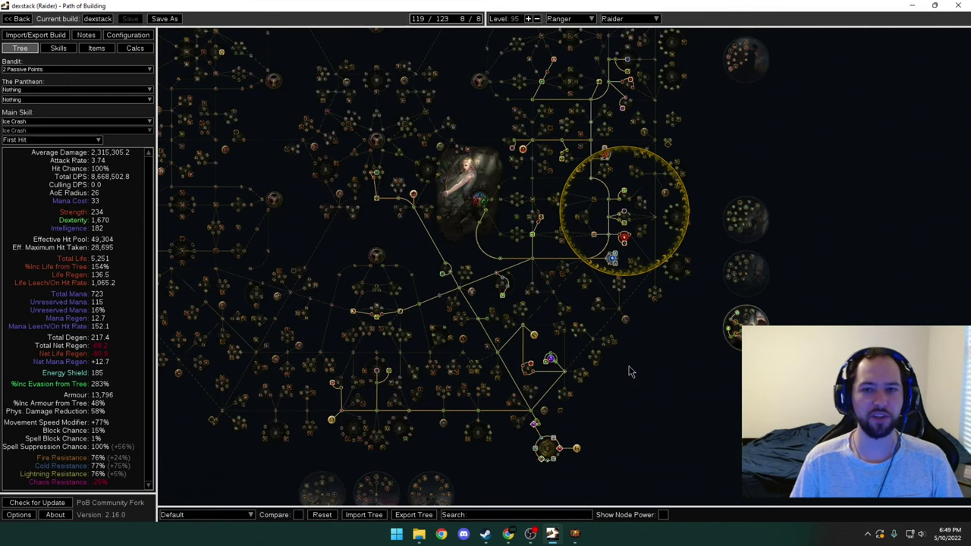
scroll(578, 299, "up", 5)
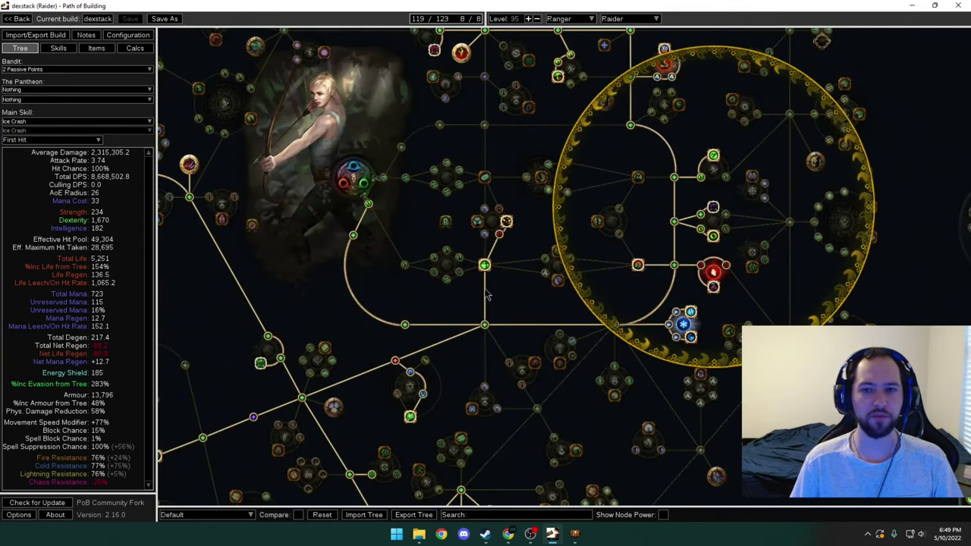
scroll(489, 296, "down", 5)
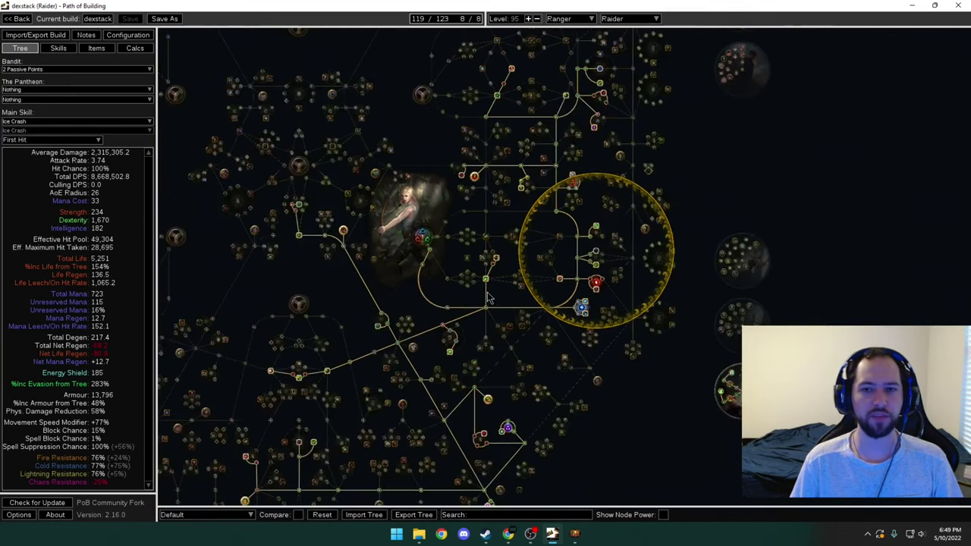
Review the build's skill gems and equipped items, ending on its Configuration options.
left_click(58, 48)
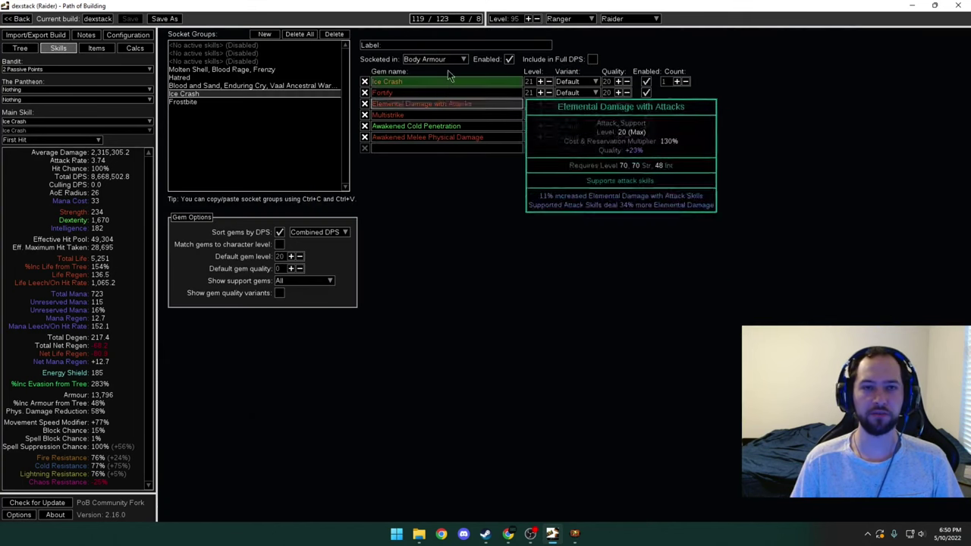
key("ctrl+3")
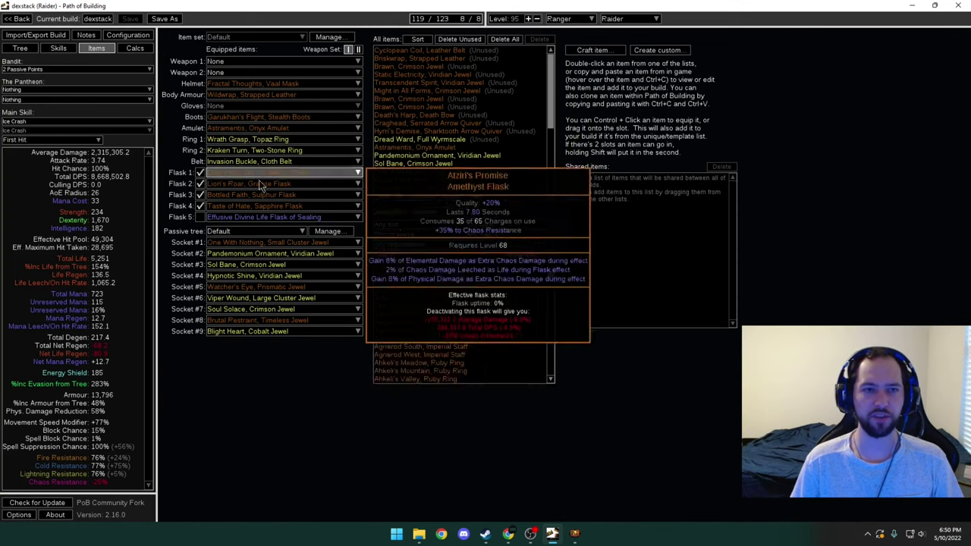
key("ctrl+5")
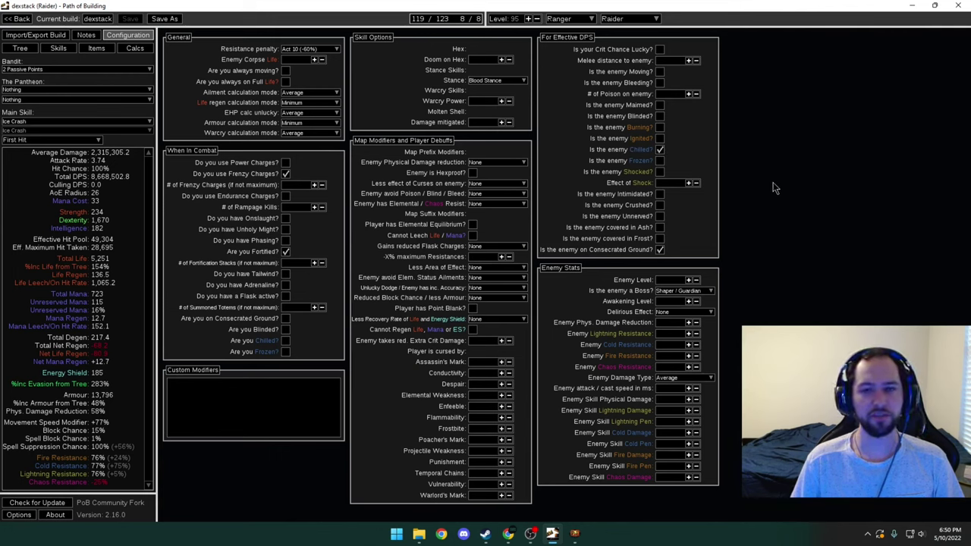
Toggle the enemy's Chilled condition and Fortified off and on, leaving both enabled.
left_click(660, 150)
left_click(661, 150)
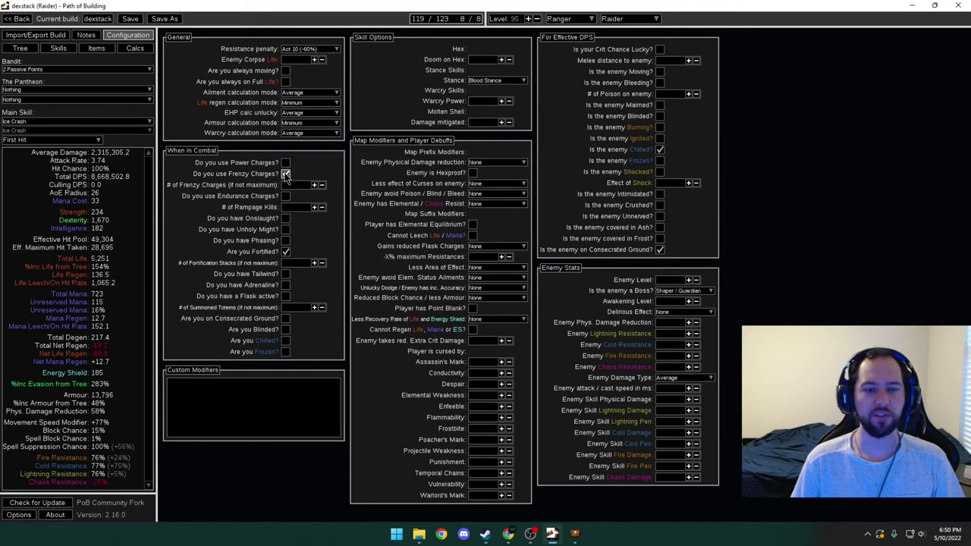
left_click(287, 253)
left_click(286, 253)
left_click(286, 253)
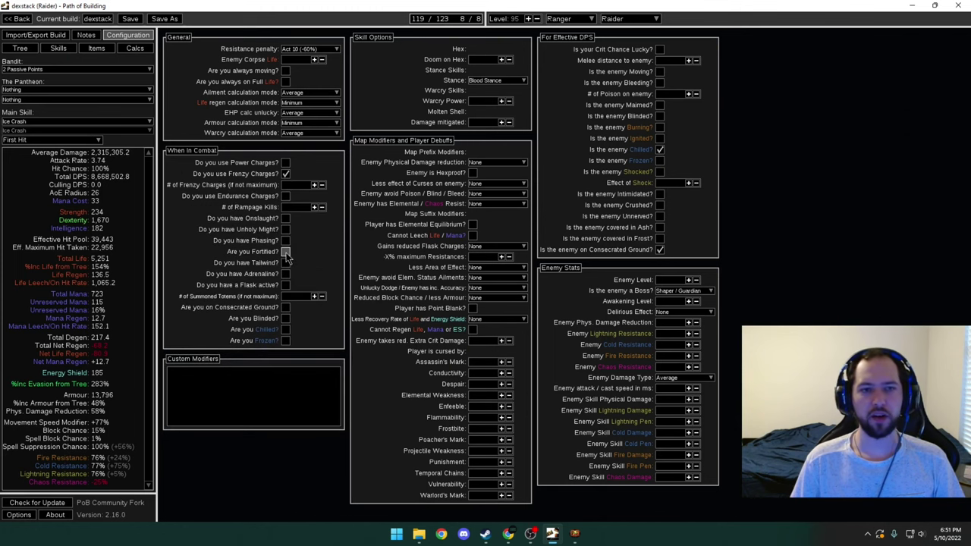
left_click(286, 253)
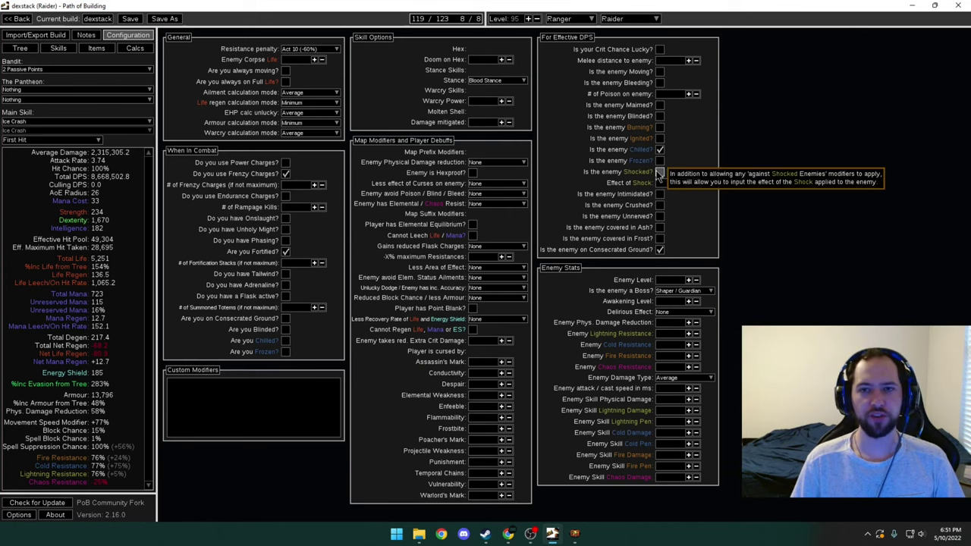
Set Effect of Shock to 10, then untick Shocked so the enemy isn't shocked.
left_click(660, 173)
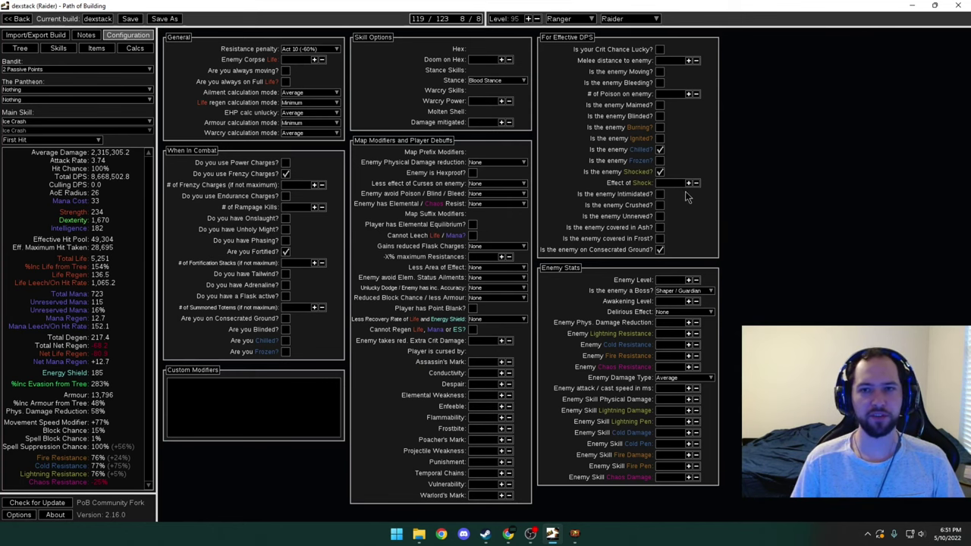
left_click(689, 184)
left_click(688, 185)
left_click(688, 184)
left_click(688, 184)
left_click(688, 185)
left_click(688, 185)
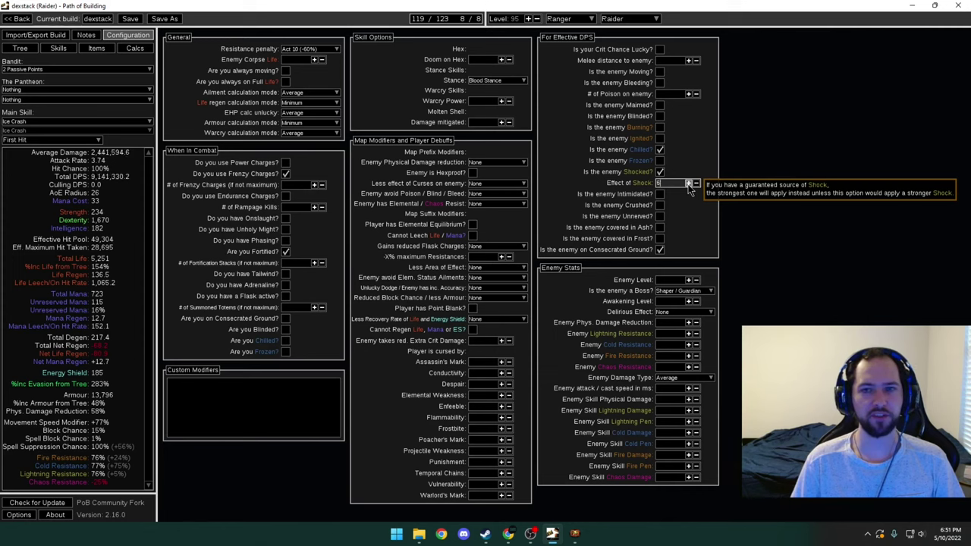
left_click(688, 185)
left_click(689, 185)
left_click(688, 184)
left_click(688, 185)
left_click(689, 184)
left_click(696, 185)
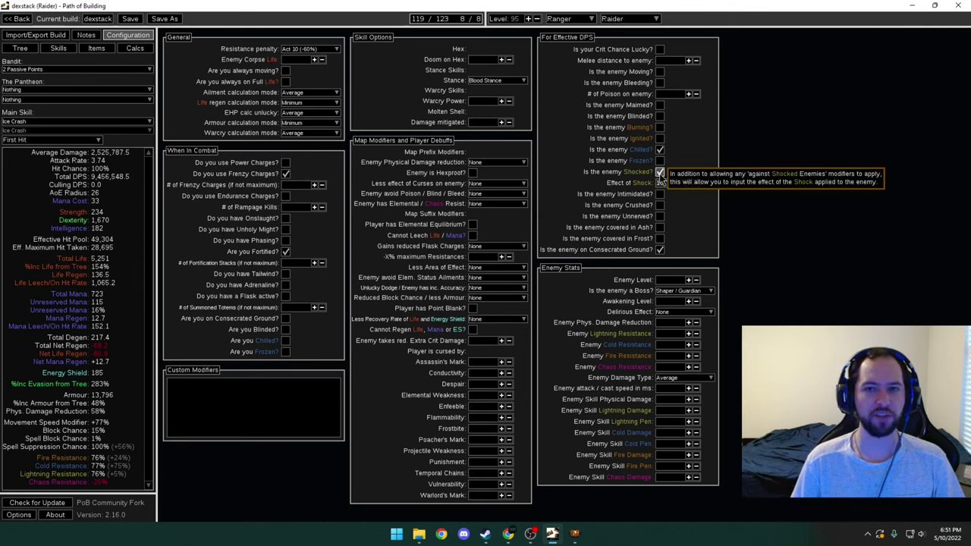
left_click(660, 174)
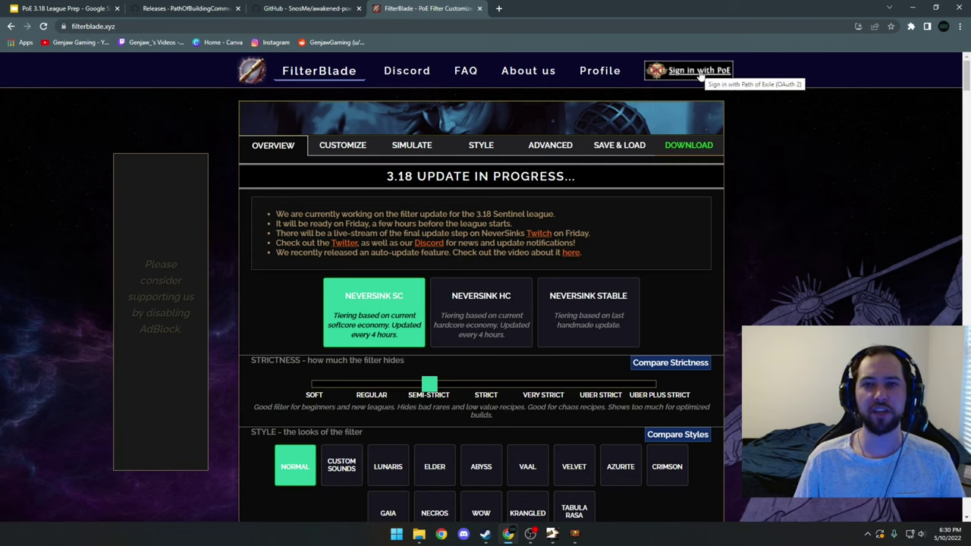
Start signing in to FilterBlade with a Path of Exile account.
left_click(698, 71)
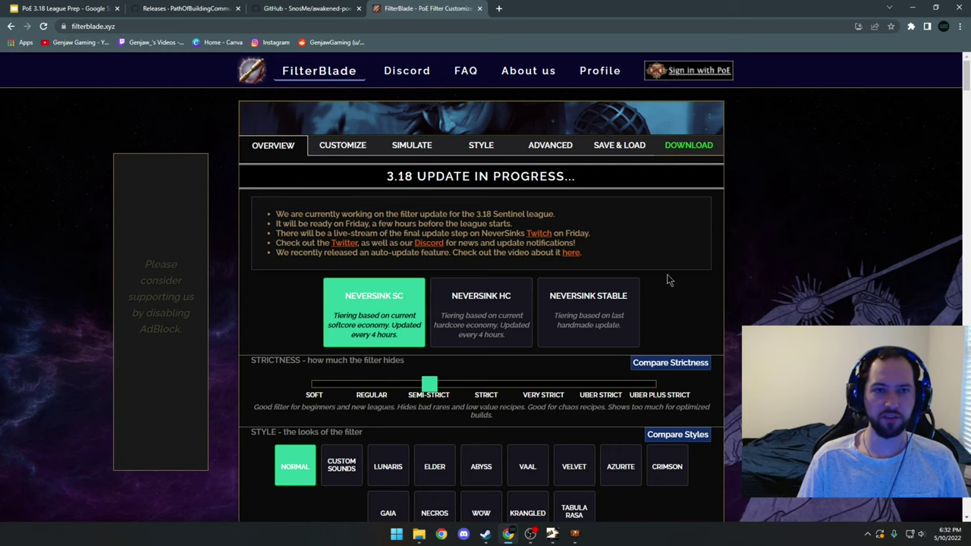
scroll(245, 185, "down", 1)
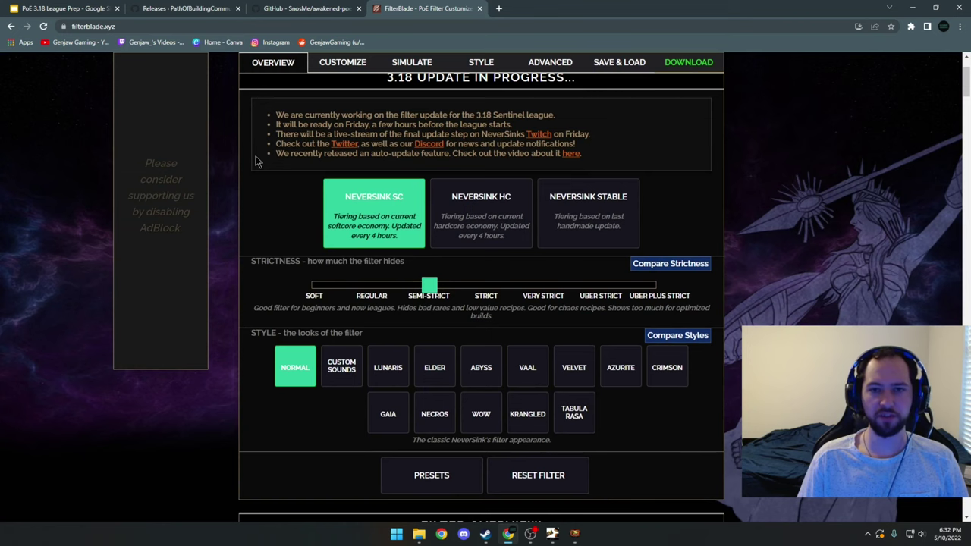
scroll(255, 162, "down", 2)
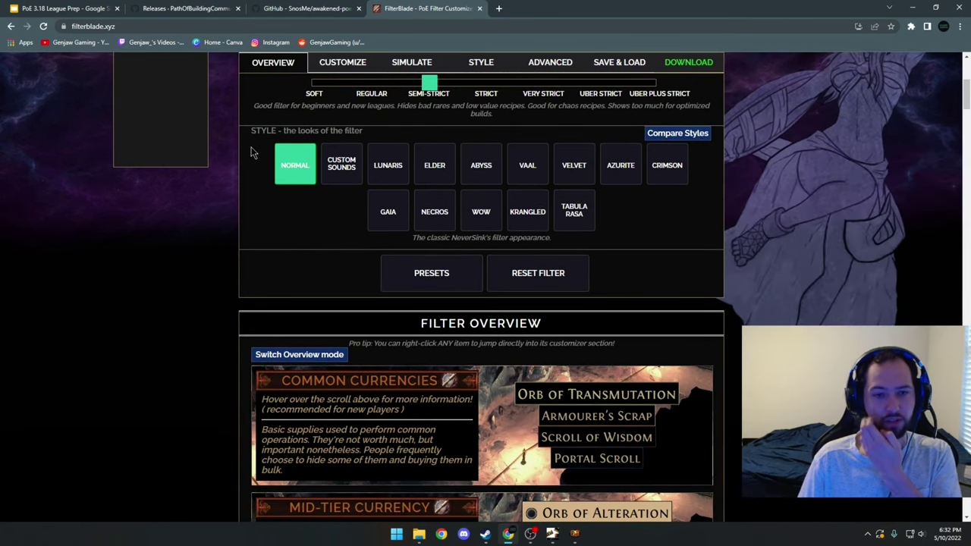
scroll(251, 152, "down", 2)
scroll(251, 147, "down", 2)
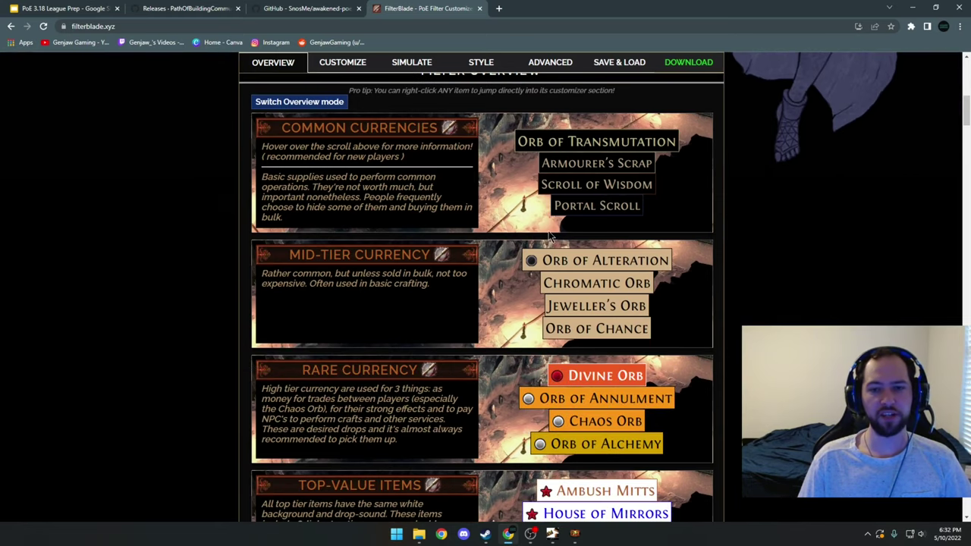
scroll(645, 349, "down", 2)
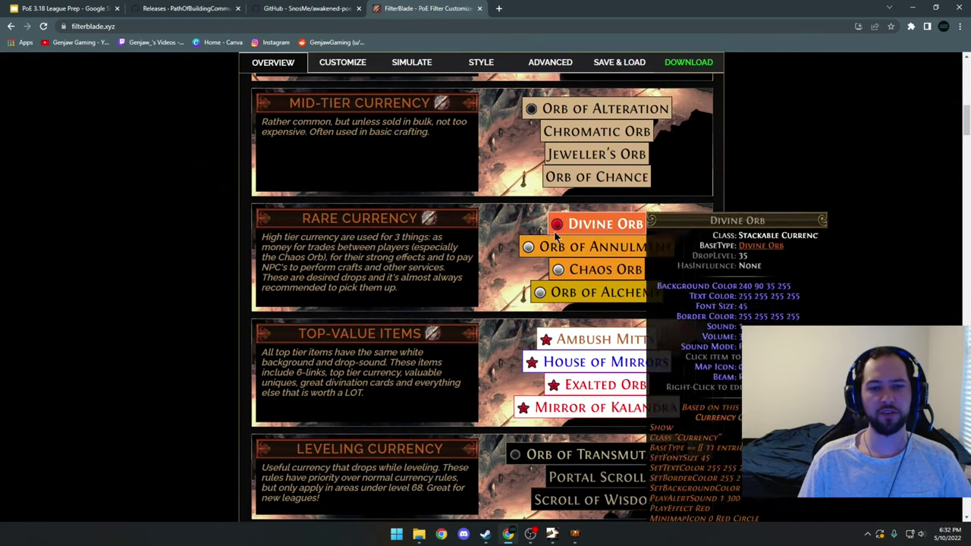
scroll(710, 283, "down", 3)
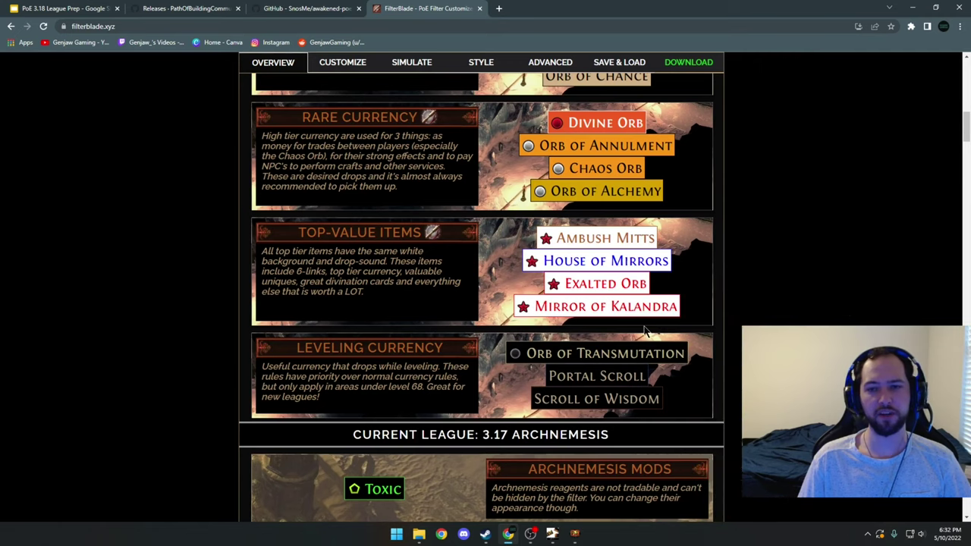
scroll(624, 367, "down", 9)
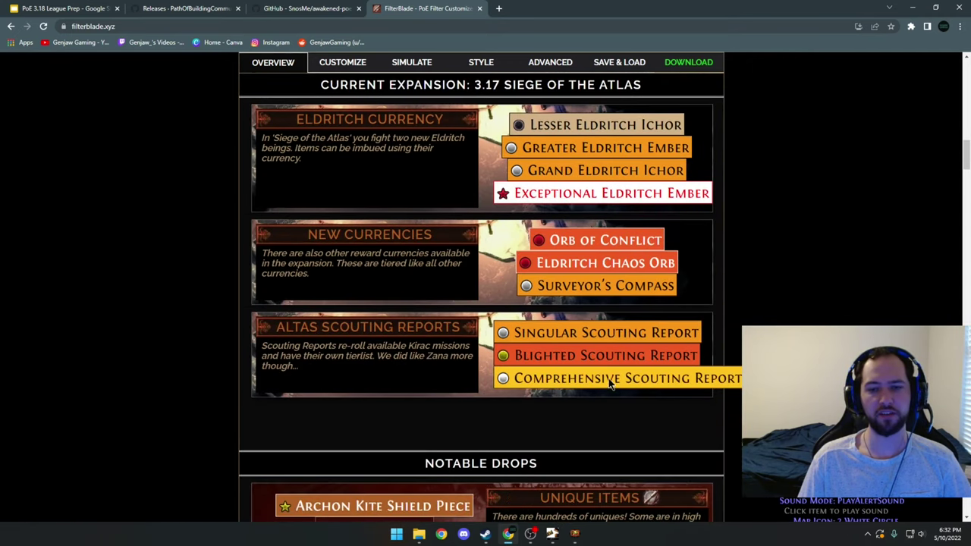
scroll(499, 324, "down", 4)
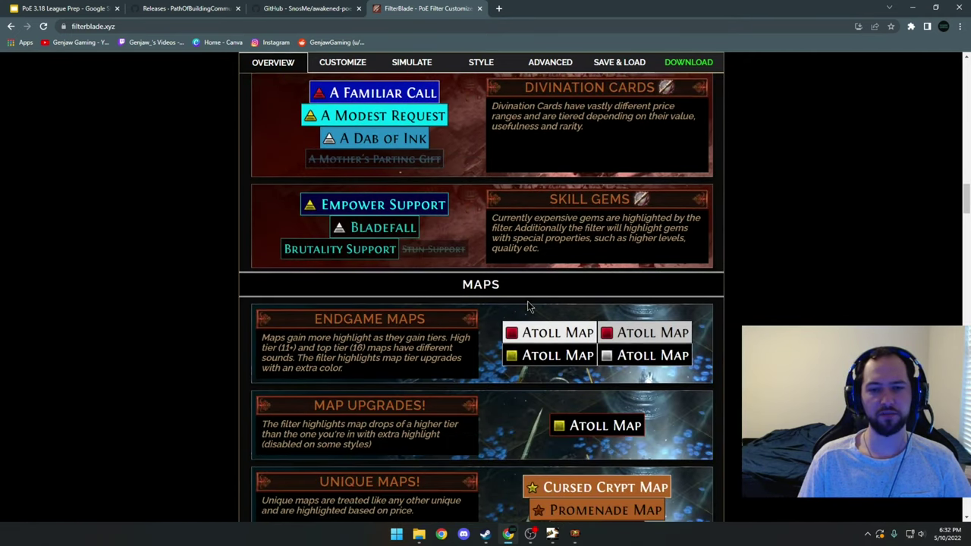
scroll(590, 358, "up", 1)
scroll(589, 353, "up", 20)
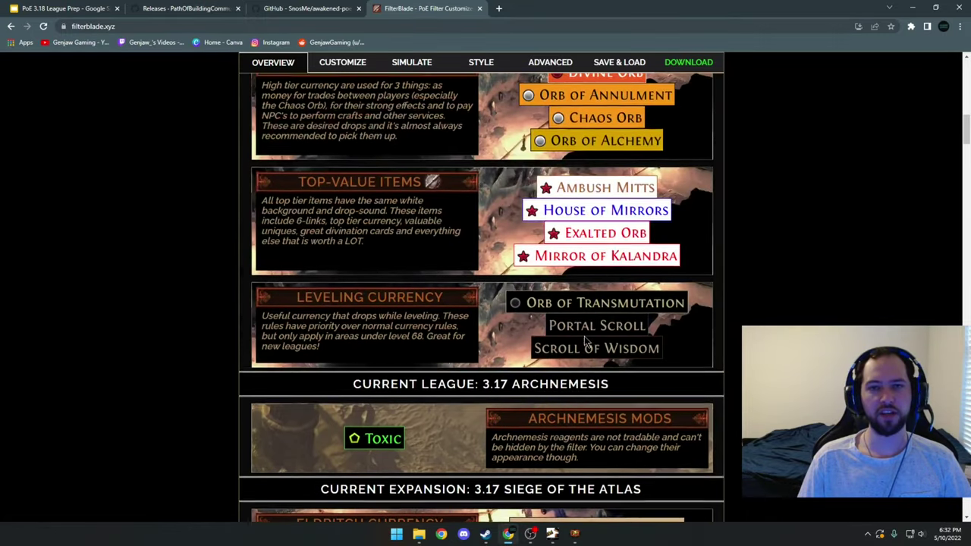
scroll(599, 341, "up", 1)
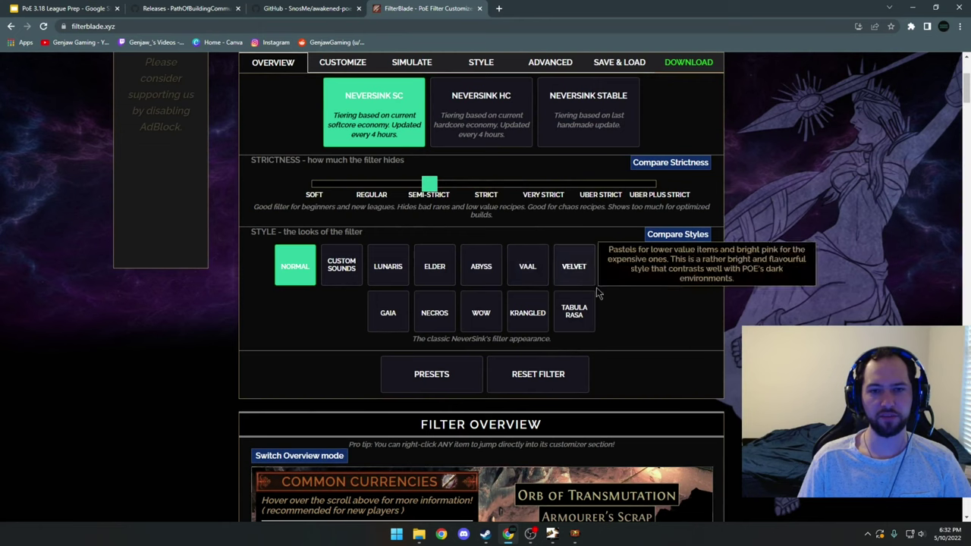
scroll(648, 327, "up", 1)
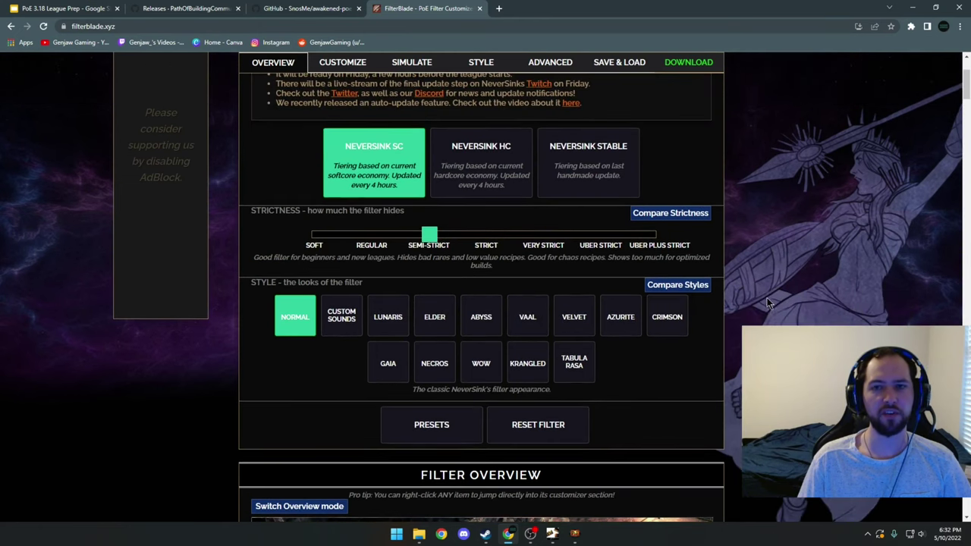
scroll(767, 297, "up", 1)
scroll(761, 300, "up", 1)
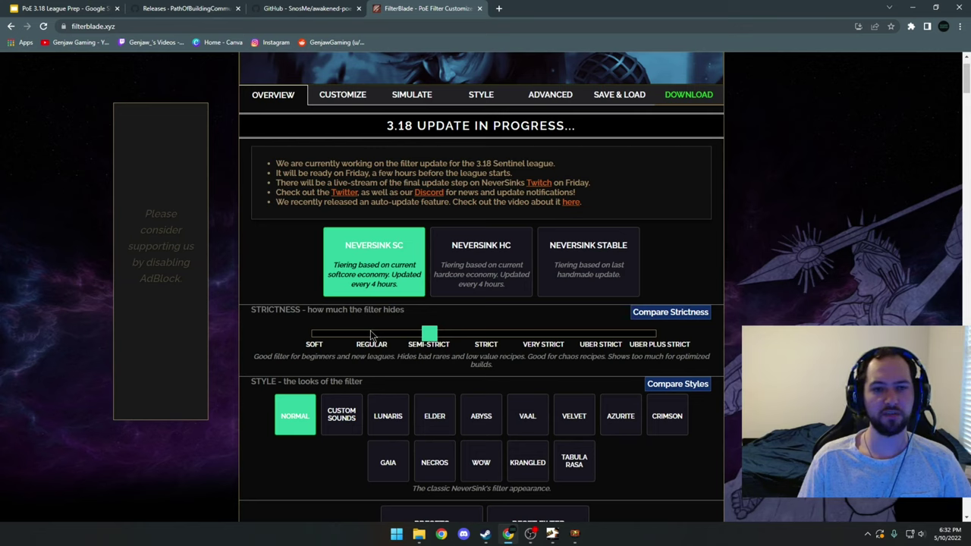
Switch the filter's tiering to NeverSink HC and back to NeverSink SC.
left_click(486, 267)
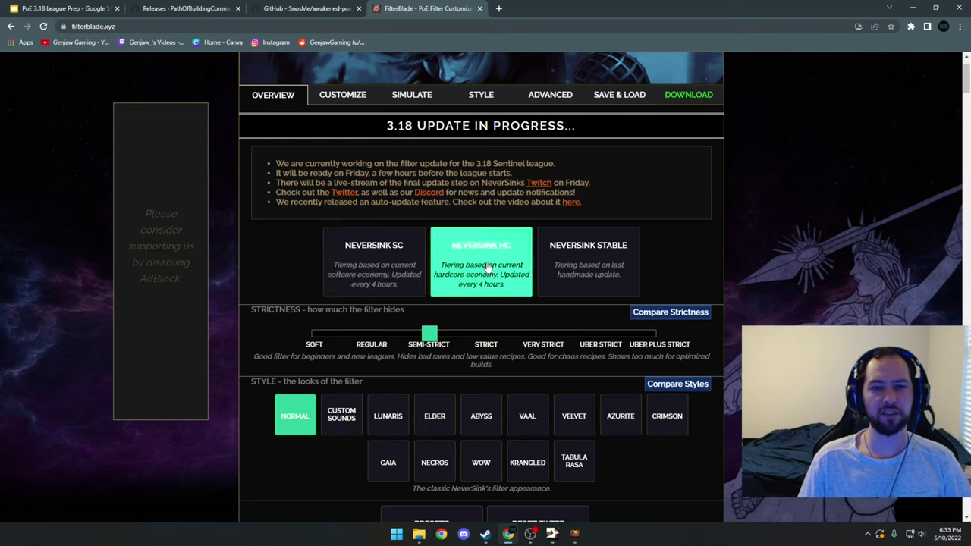
left_click(391, 277)
scroll(391, 281, "up", 1)
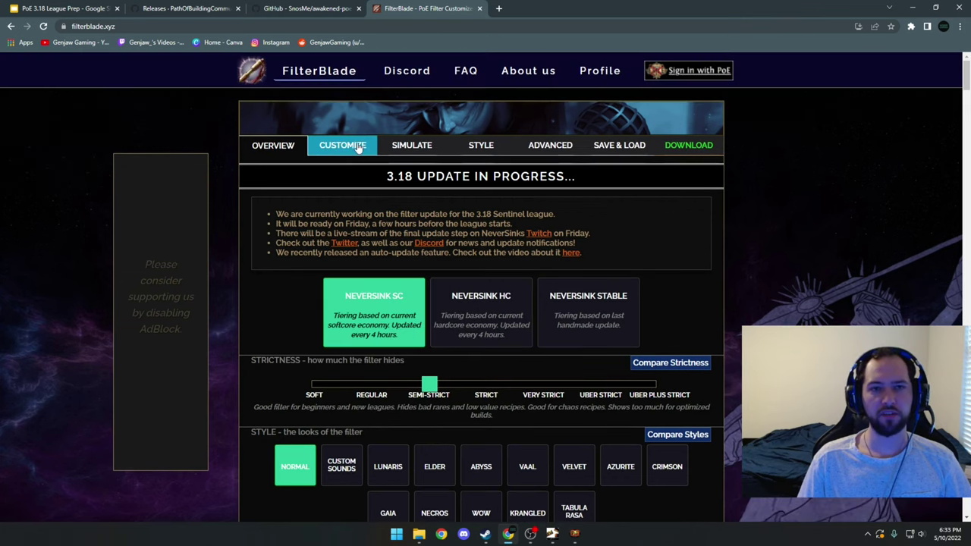
Show the filter's Save with PoE slots under Save & Load.
left_click(631, 146)
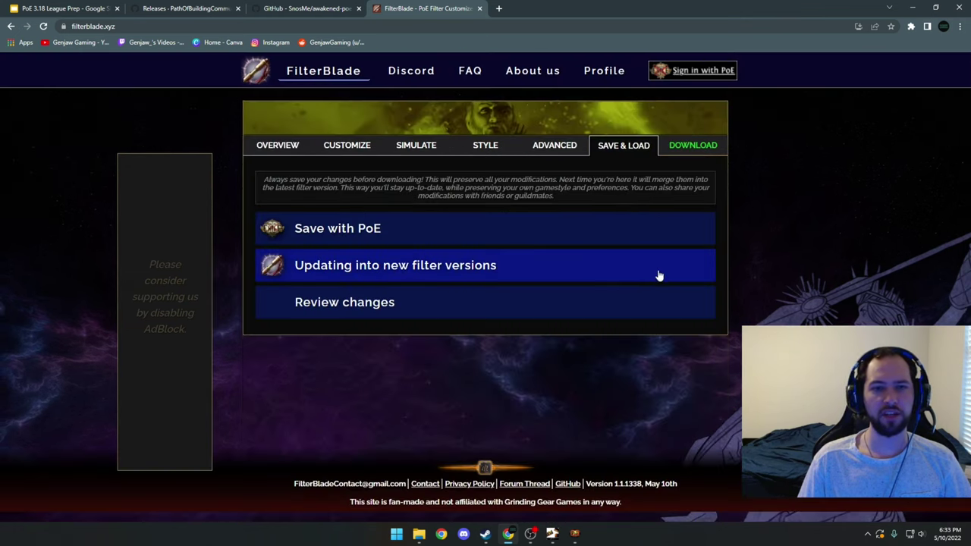
left_click(356, 240)
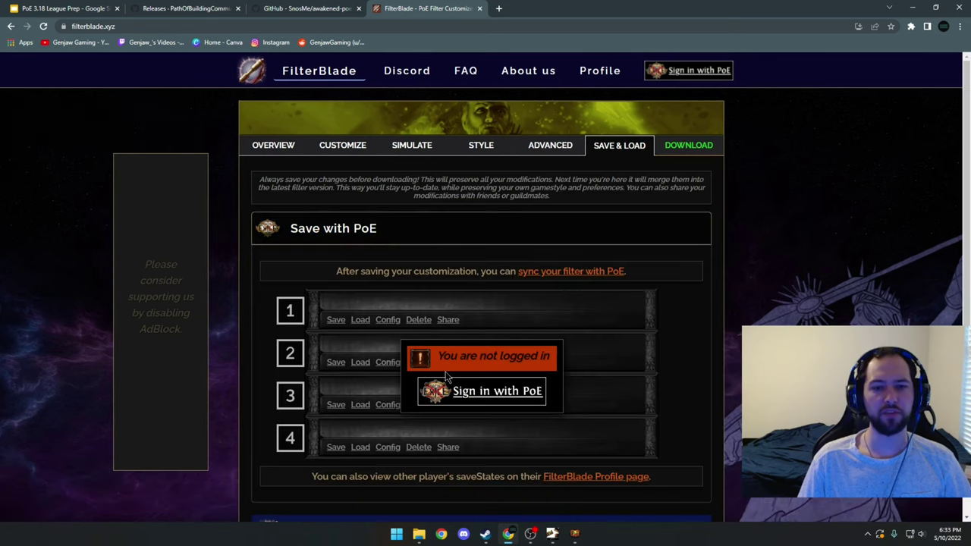
scroll(466, 349, "down", 1)
Show the Download file instructions and highlight the %userprofile%/Documents/My Games/Path of Exile folder path.
left_click(689, 113)
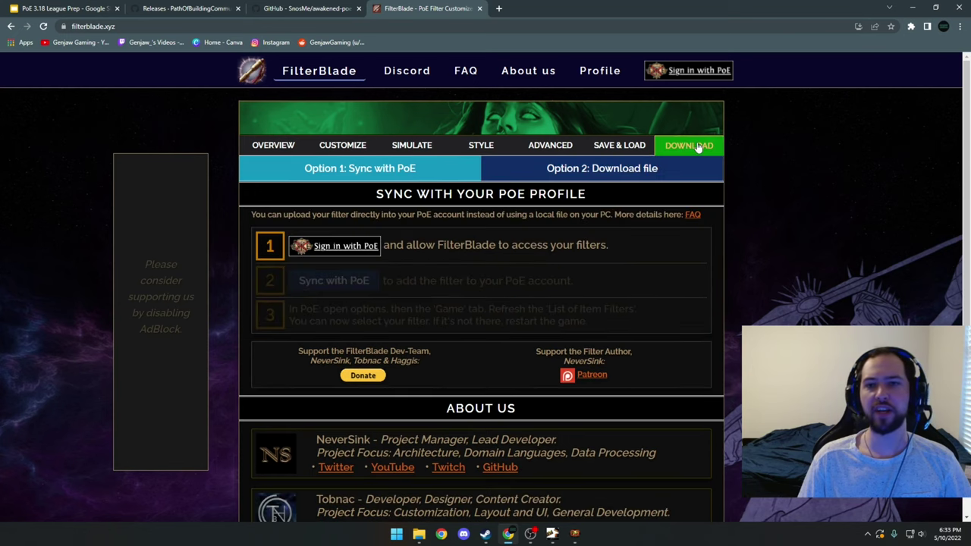
left_click(609, 172)
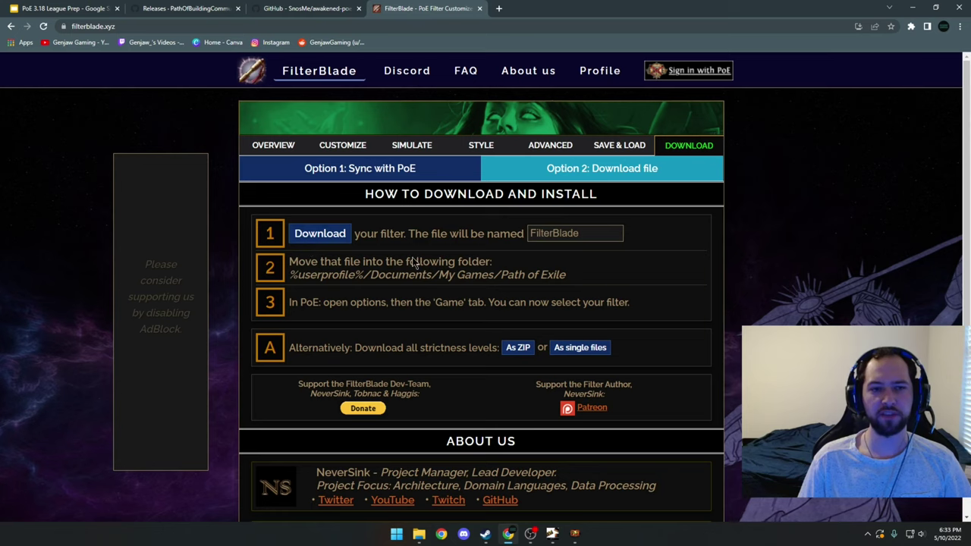
left_click_drag(363, 275, 581, 282)
left_click(587, 280)
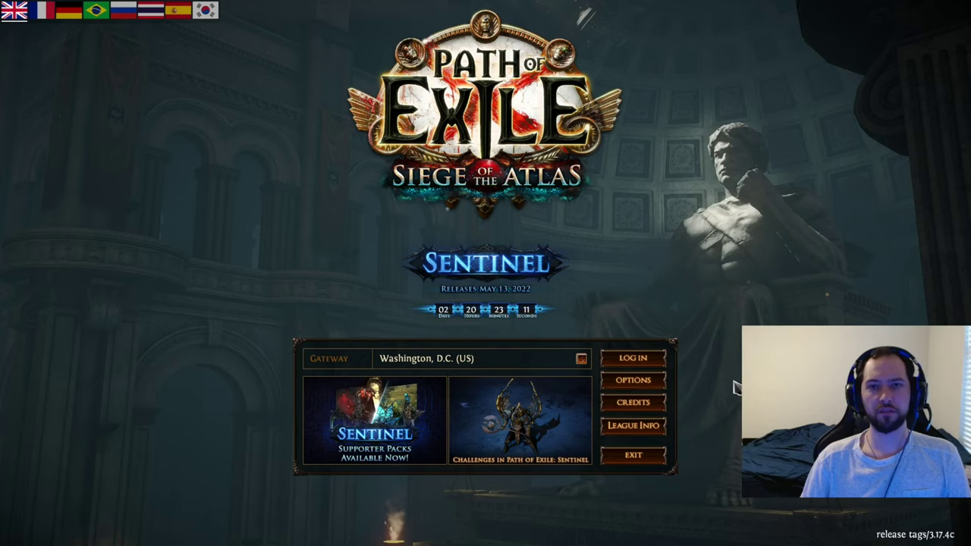
In game Options, expand the item filter list showing None, <Default> and FilterBlade.
left_click(645, 382)
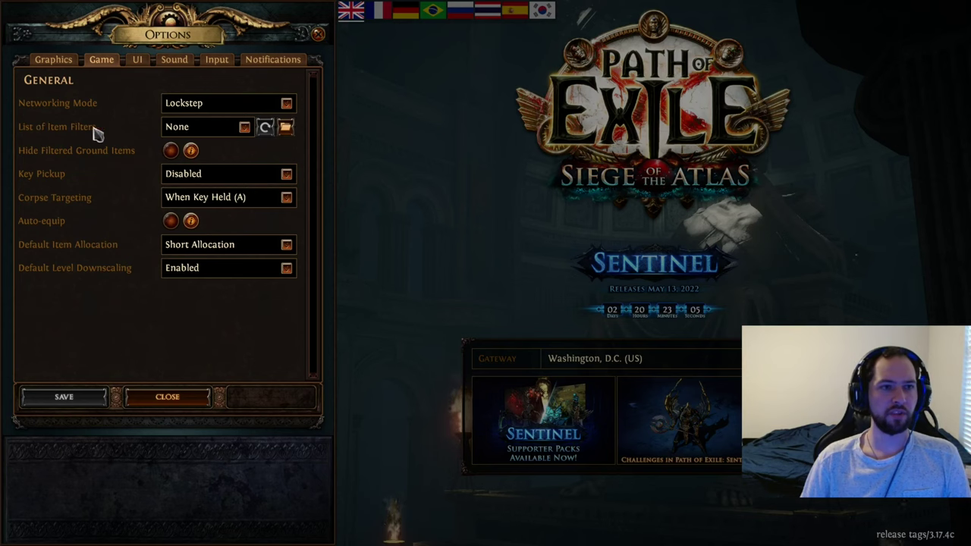
left_click(245, 128)
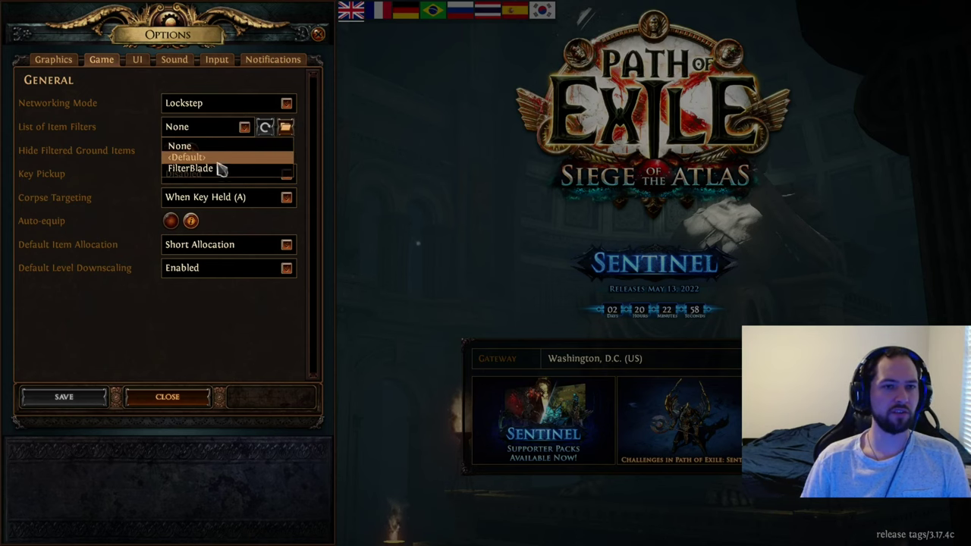
left_click(287, 128)
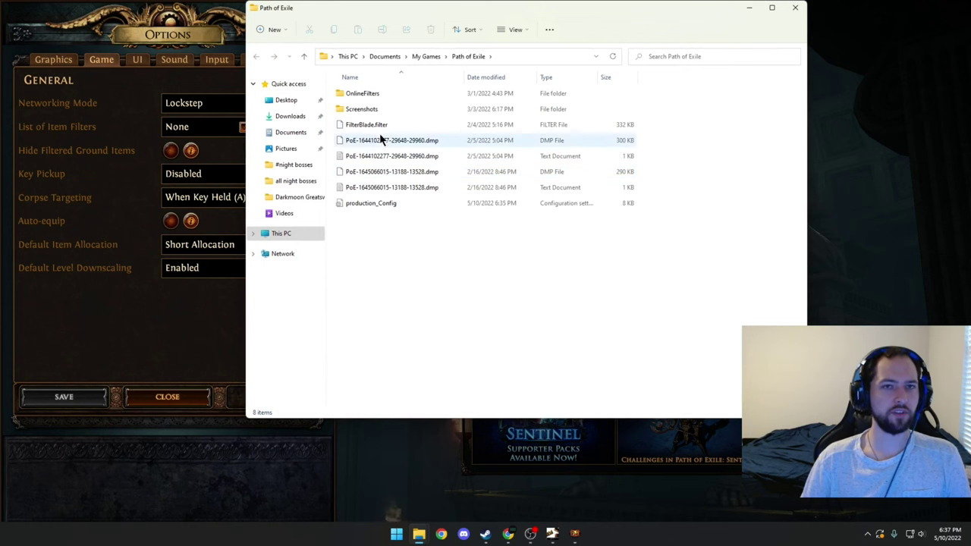
left_click(795, 7)
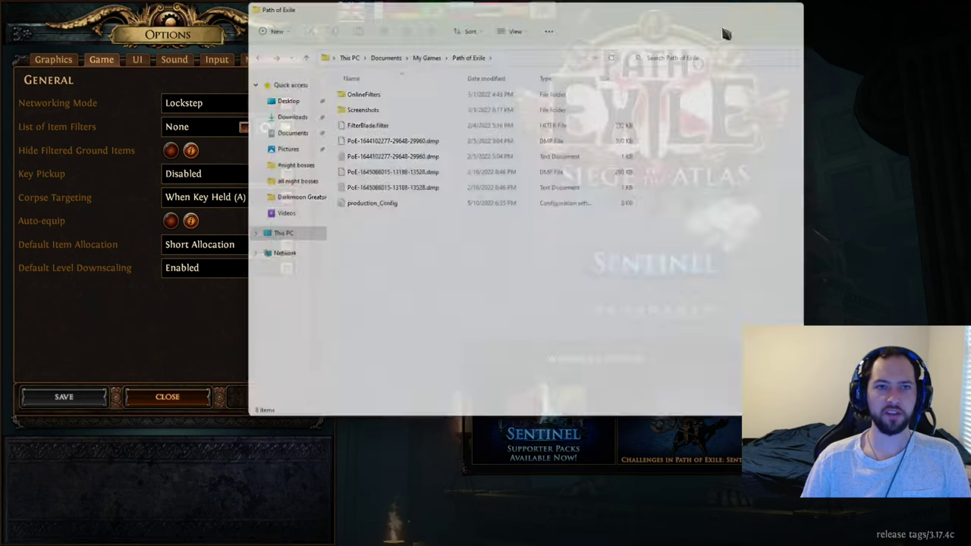
left_click(243, 127)
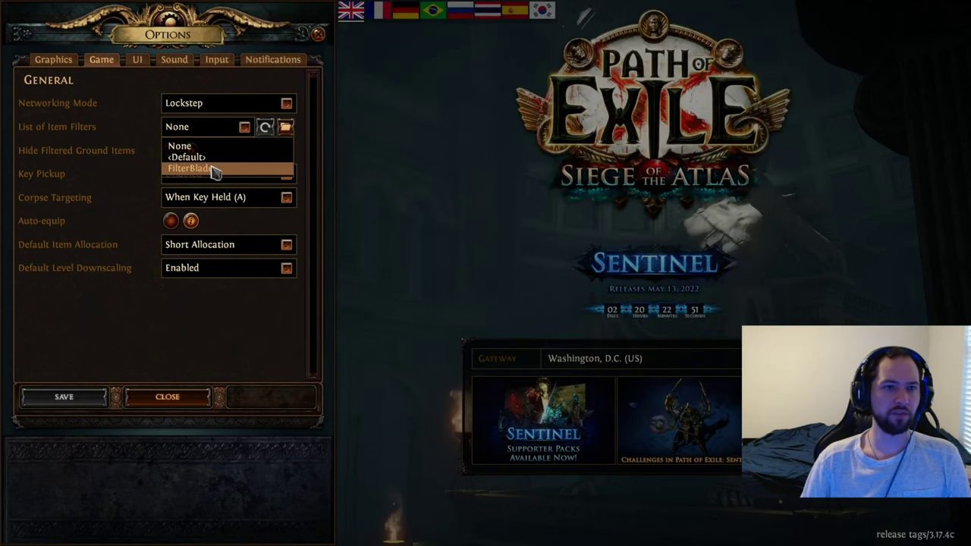
left_click(277, 355)
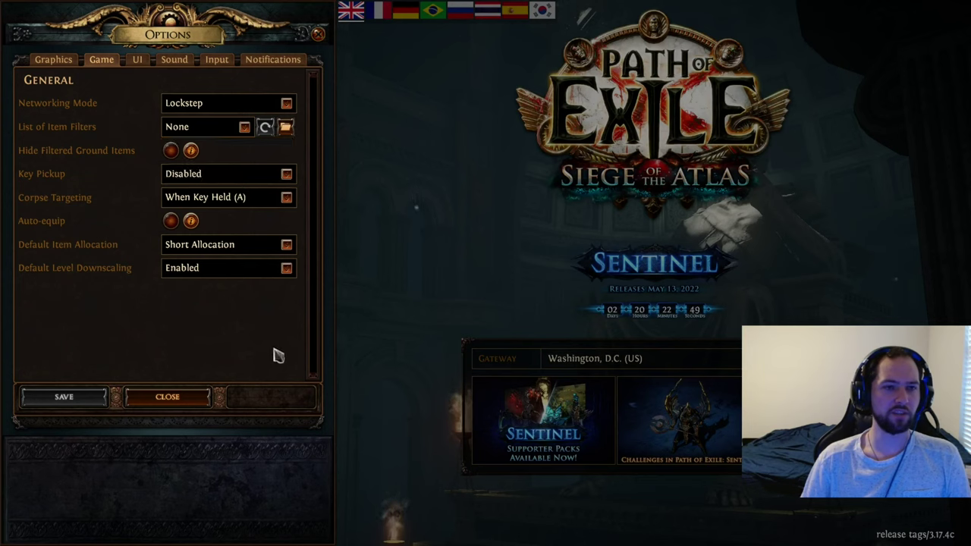
left_click(245, 127)
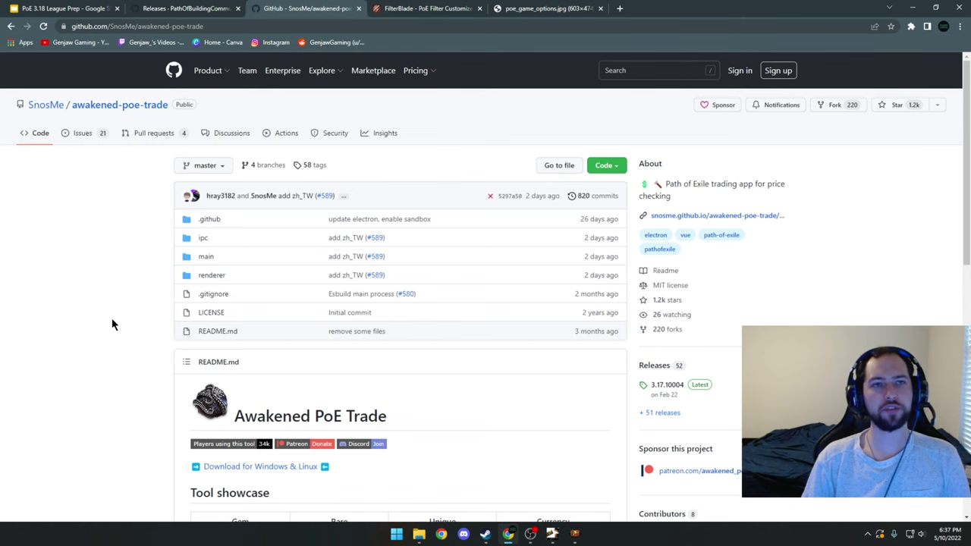
Scroll the awakened-poe-trade README down to its Tool showcase.
scroll(111, 319, "down", 3)
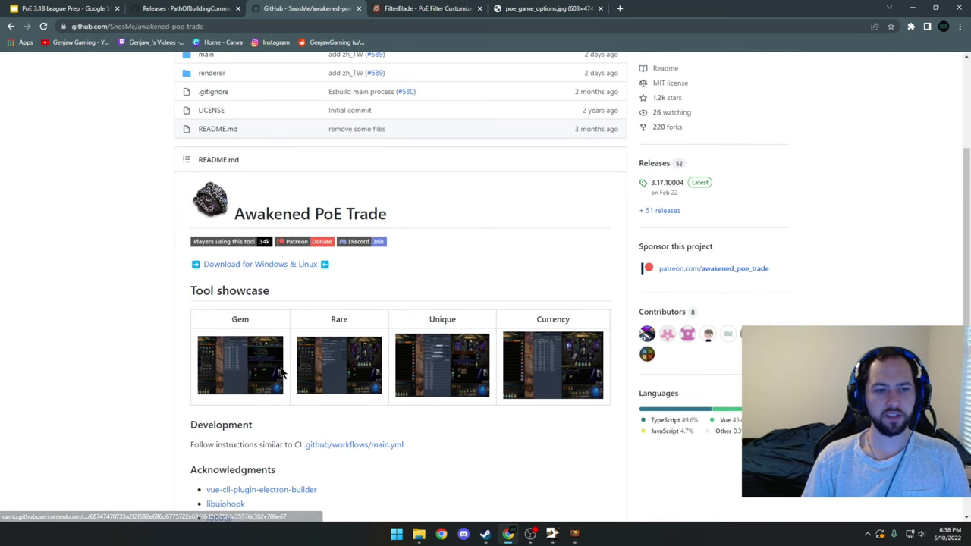
scroll(220, 303, "down", 2)
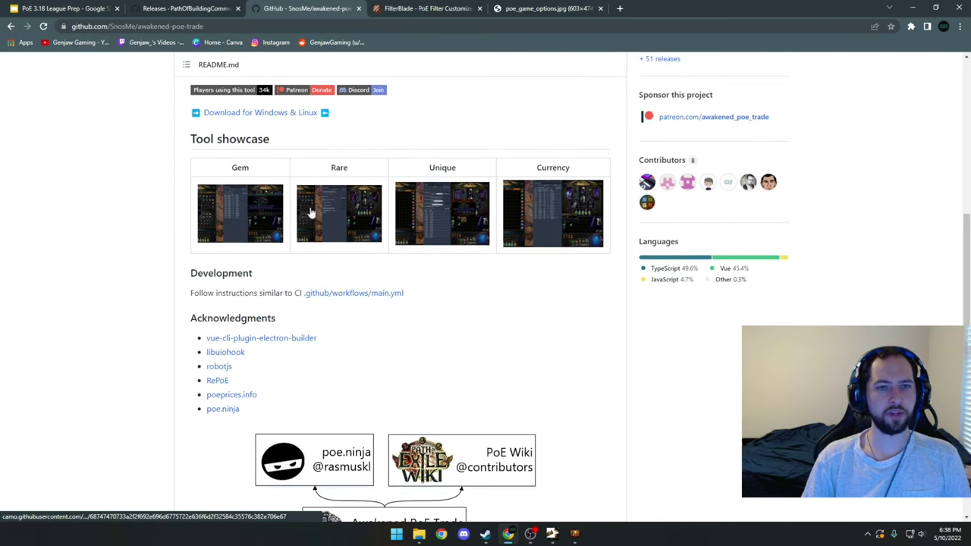
Open the Gem showcase screenshot from the awakened-poe-trade README in a new tab.
left_click(247, 213)
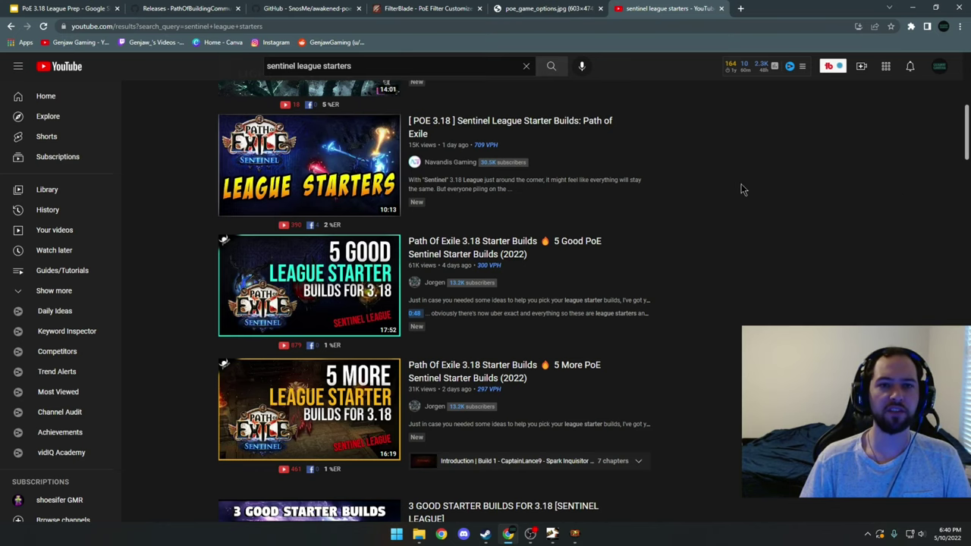
scroll(824, 227, "down", 5)
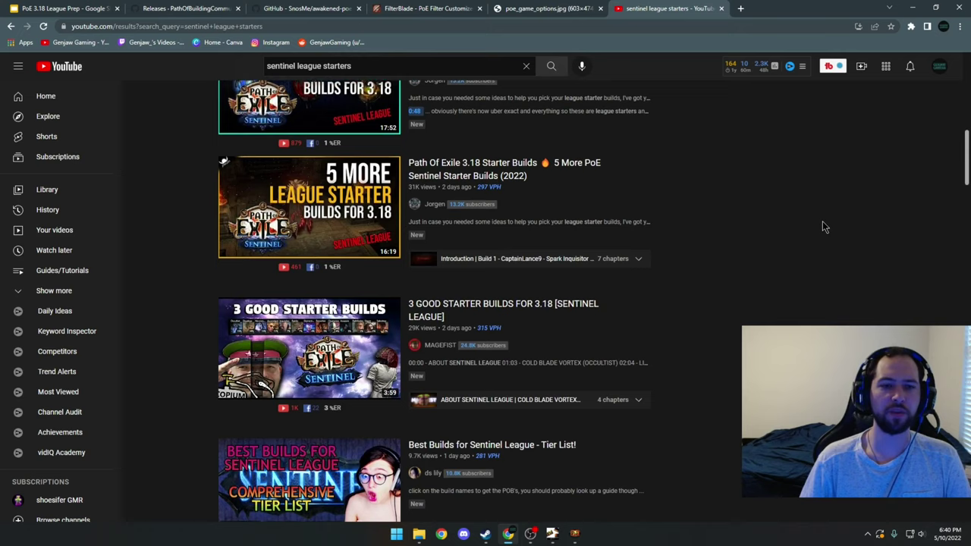
scroll(824, 227, "down", 2)
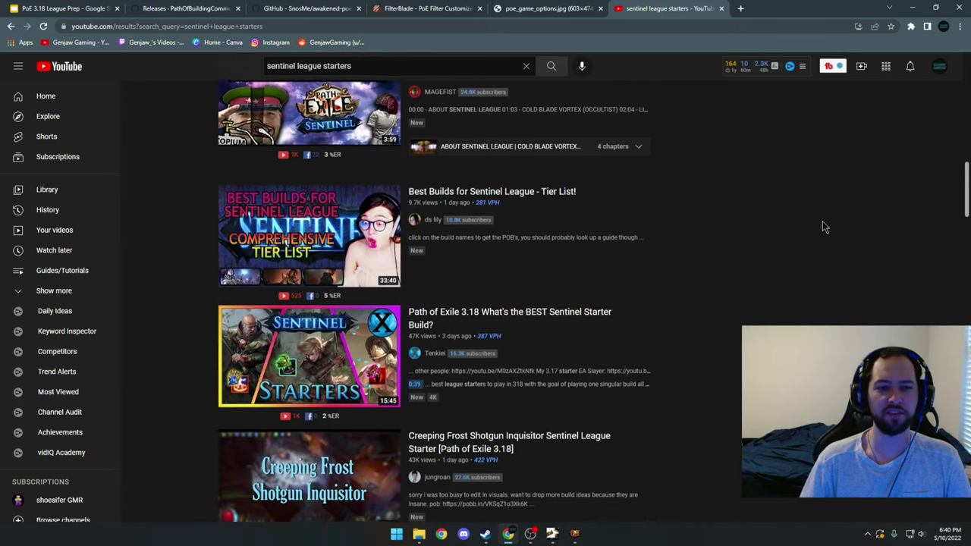
scroll(824, 227, "down", 3)
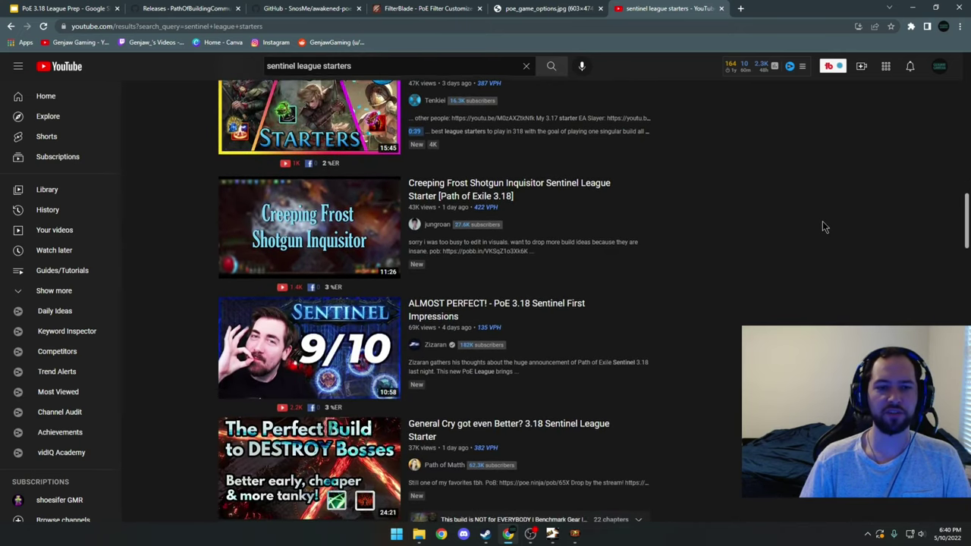
scroll(824, 226, "down", 2)
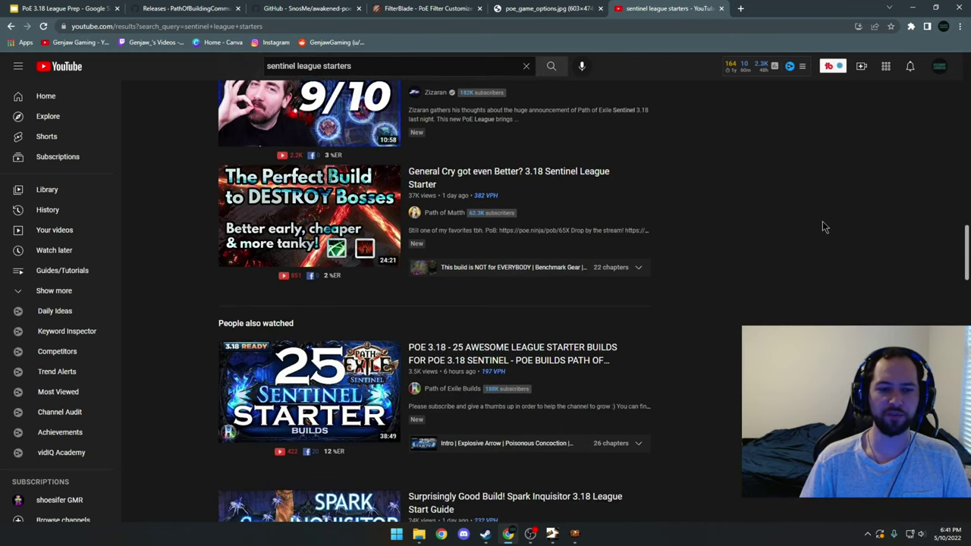
scroll(822, 222, "up", 3)
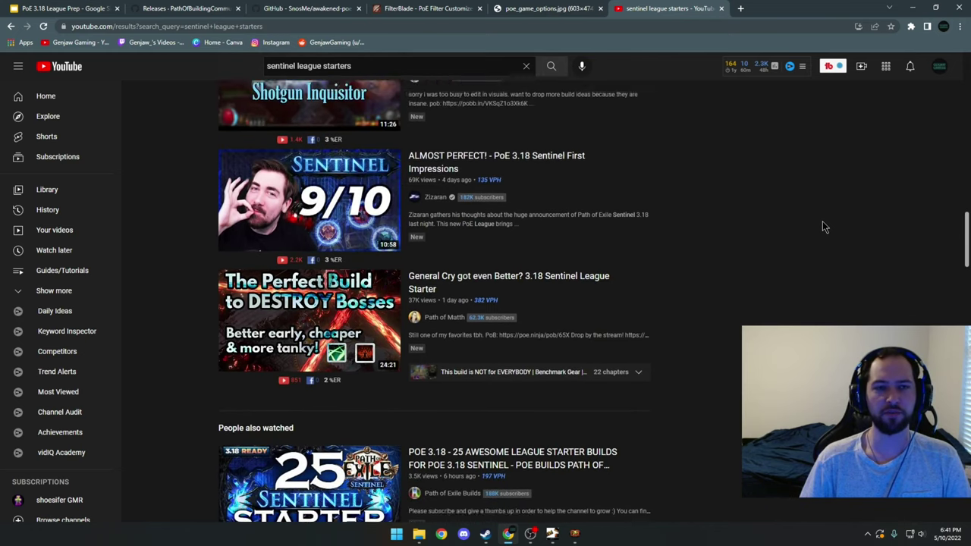